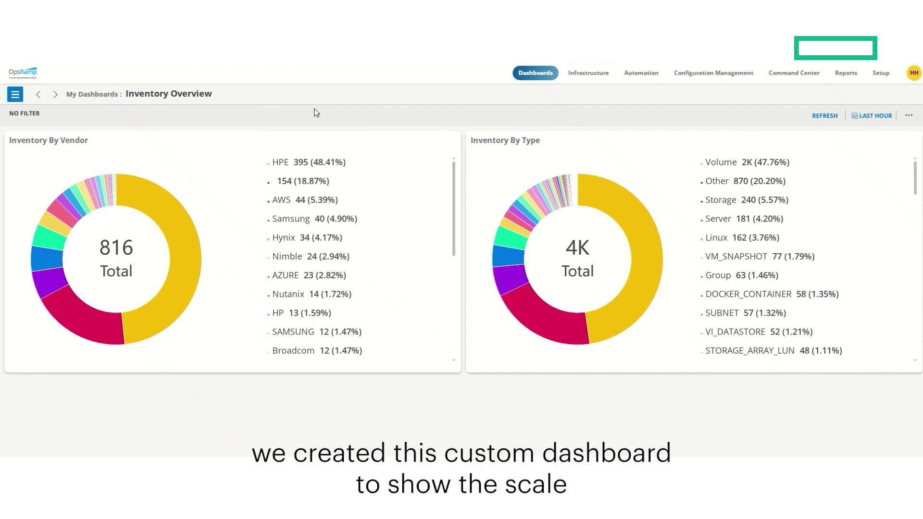
- Go to the Infrastructure > Resources list
{"action": "scroll", "coordinate": [398, 241], "scroll_direction": "down", "scroll_amount": 3}
{"action": "scroll", "coordinate": [410, 253], "scroll_direction": "down", "scroll_amount": 2}
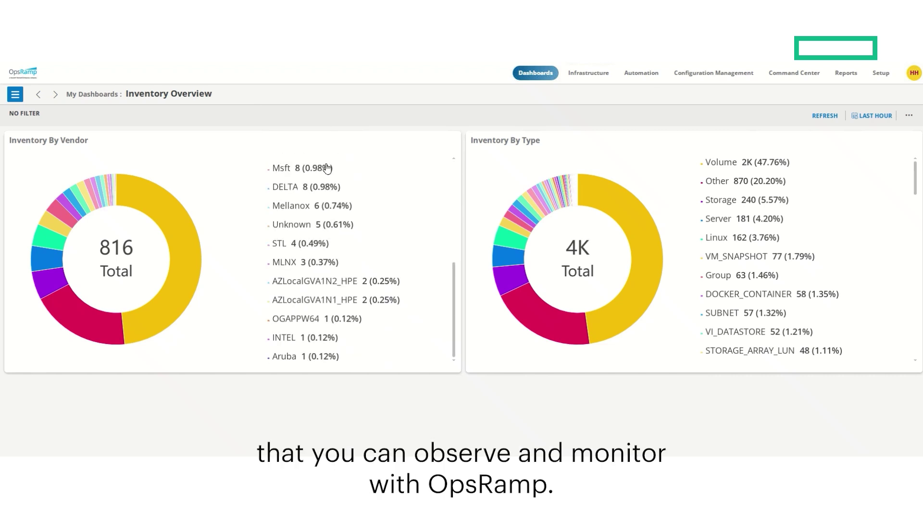
{"action": "mouse_move", "coordinate": [327, 168]}
{"action": "scroll", "coordinate": [861, 248], "scroll_direction": "down", "scroll_amount": 5}
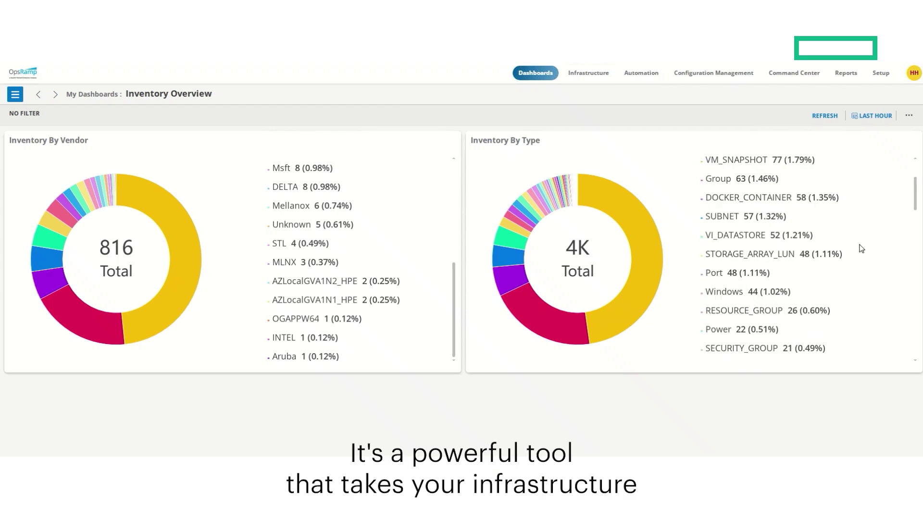
{"action": "scroll", "coordinate": [863, 249], "scroll_direction": "up", "scroll_amount": 5}
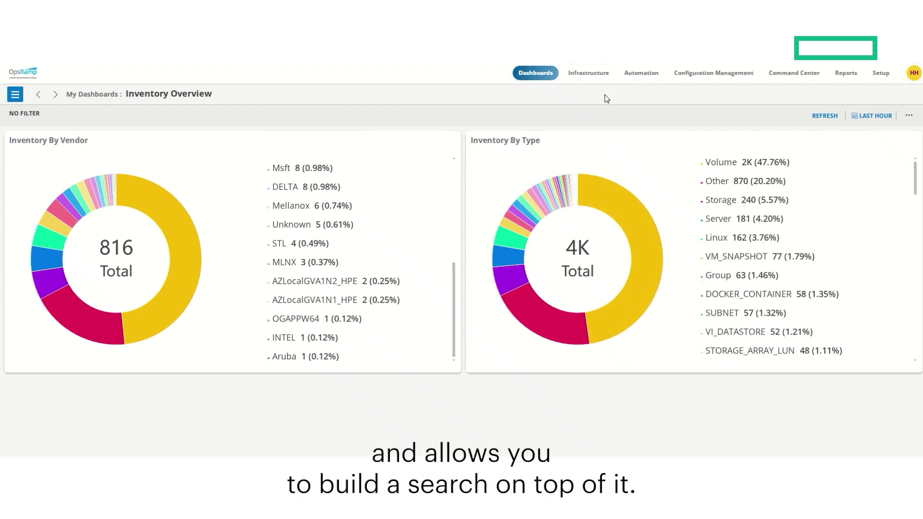
{"action": "left_click", "coordinate": [601, 76]}
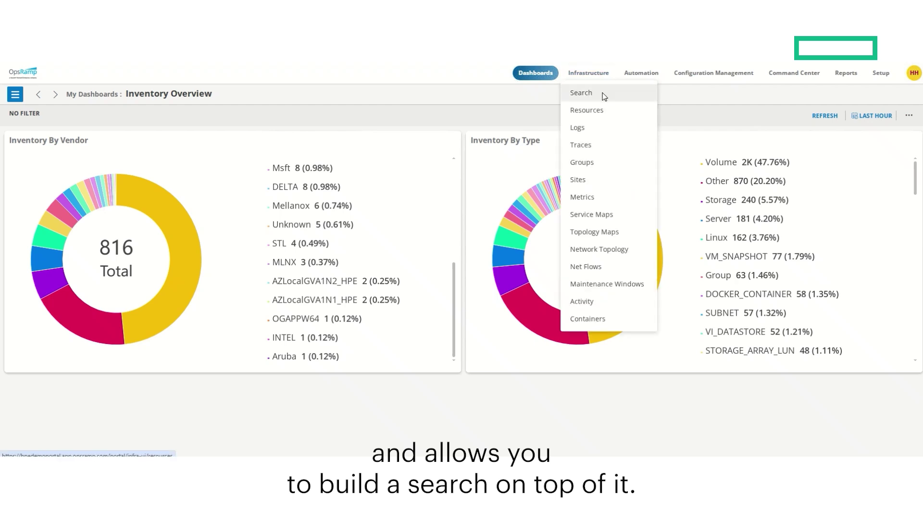
{"action": "left_click", "coordinate": [604, 97]}
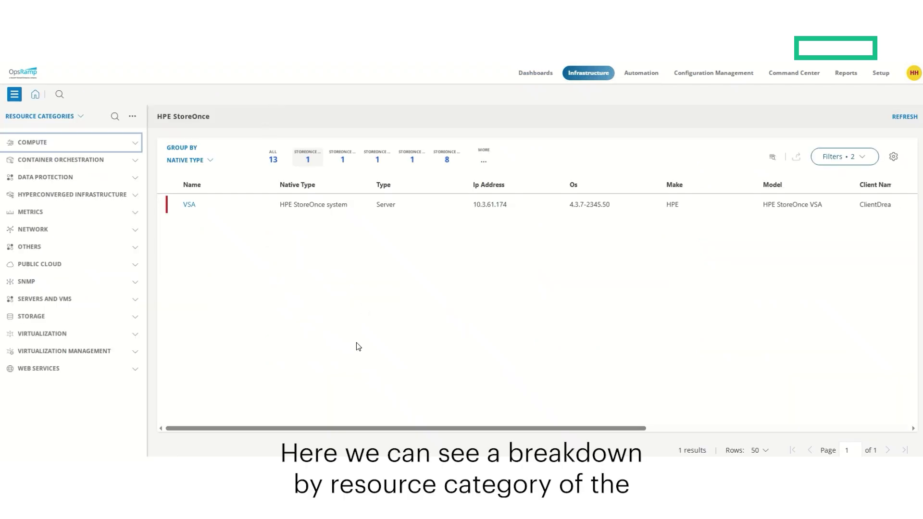
- Filter Servers and VMs to Microsoft Windows OS and open the GE-HDP-ITG-UI1 server
{"action": "left_click", "coordinate": [132, 300]}
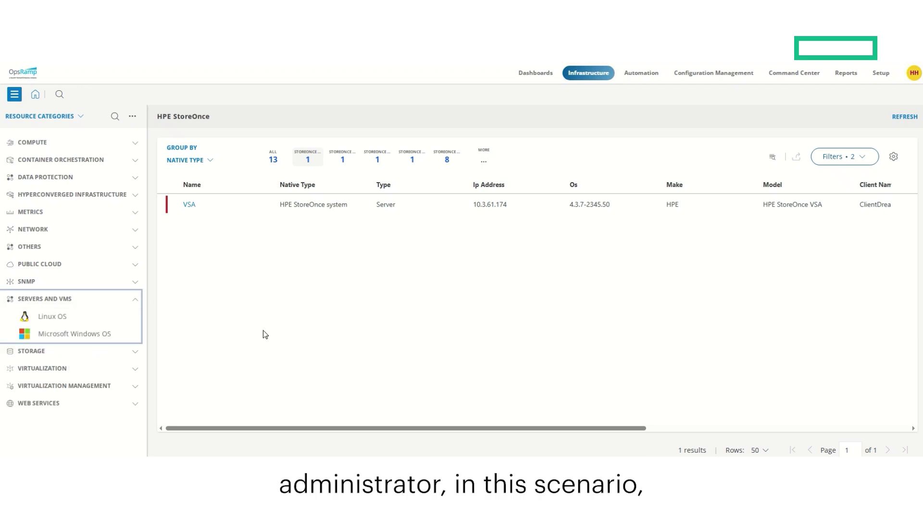
{"action": "left_click", "coordinate": [121, 336]}
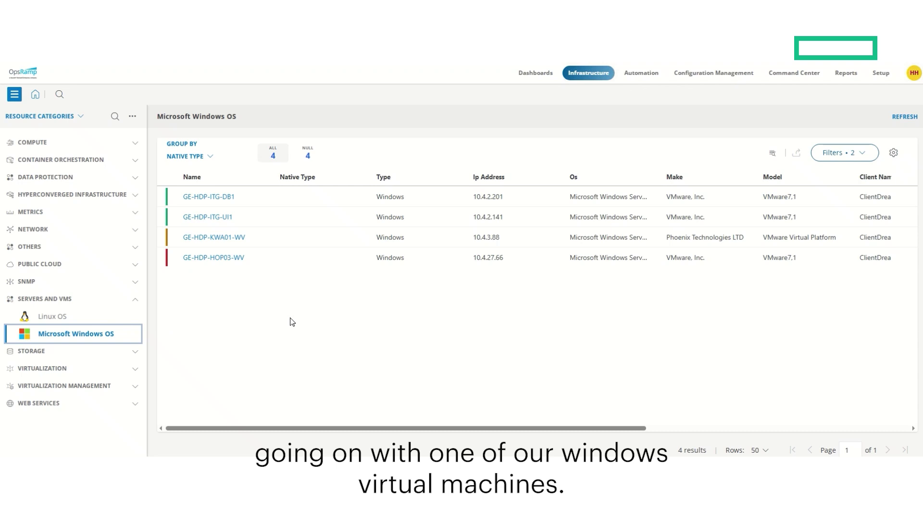
{"action": "left_click", "coordinate": [222, 219]}
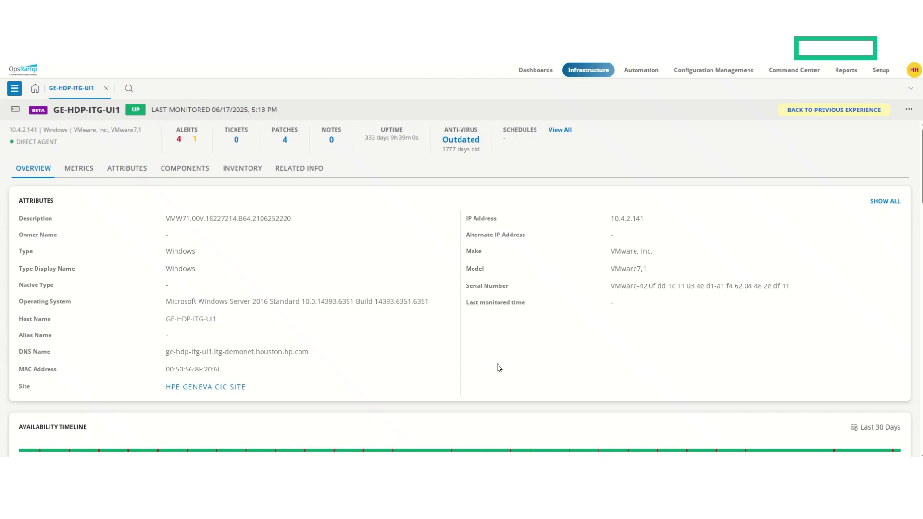
- Scroll down through GE-HDP-ITG-UI1's availability timeline and alerts, then back up
{"action": "scroll", "coordinate": [500, 366], "scroll_direction": "down", "scroll_amount": 5}
{"action": "scroll", "coordinate": [553, 346], "scroll_direction": "down", "scroll_amount": 2}
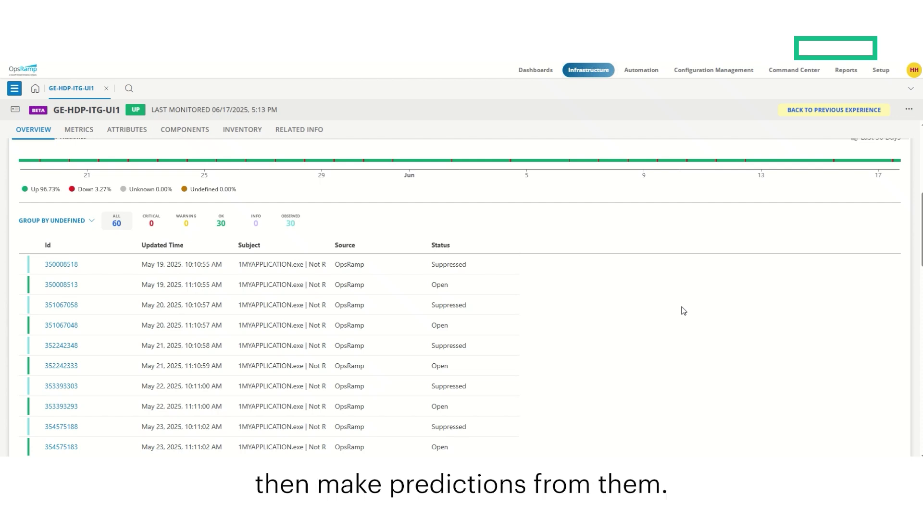
{"action": "scroll", "coordinate": [669, 332], "scroll_direction": "down", "scroll_amount": 2}
{"action": "scroll", "coordinate": [645, 336], "scroll_direction": "up", "scroll_amount": 10}
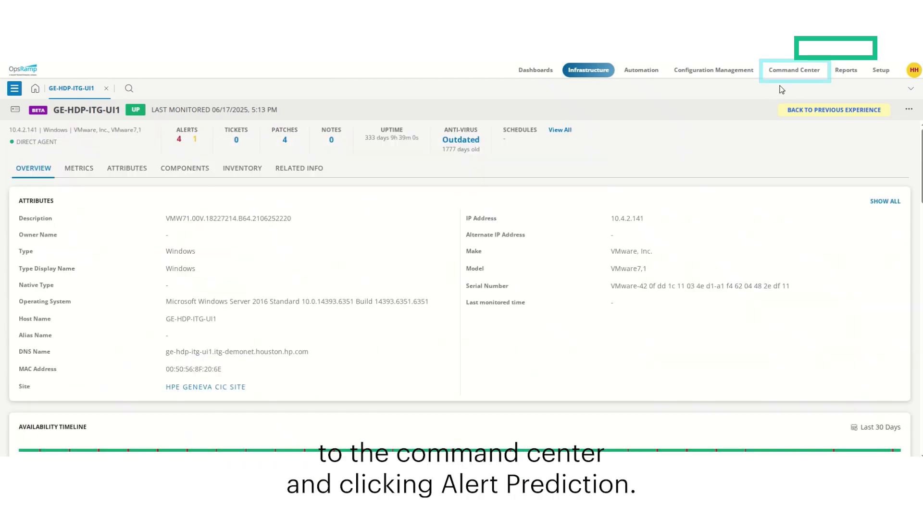
- Open the Alert Prediction page from the Command Center menu
{"action": "left_click", "coordinate": [793, 70]}
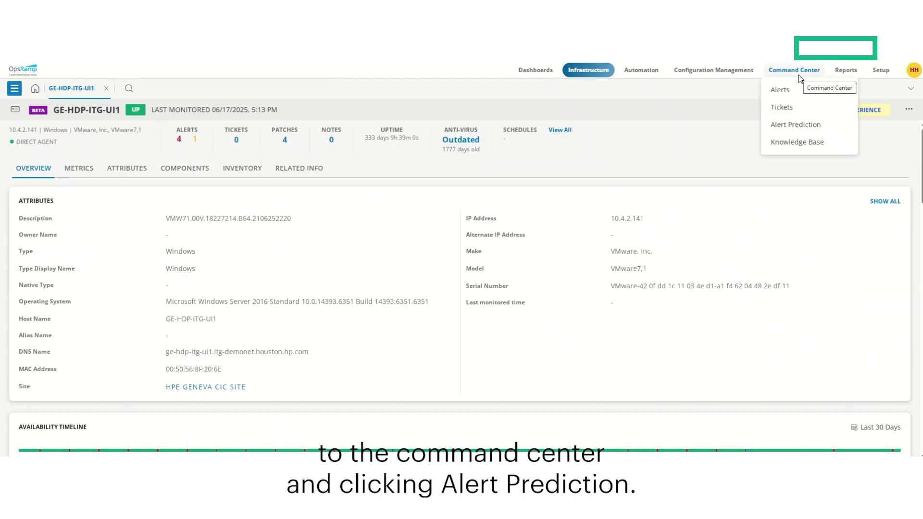
{"action": "left_click", "coordinate": [800, 125]}
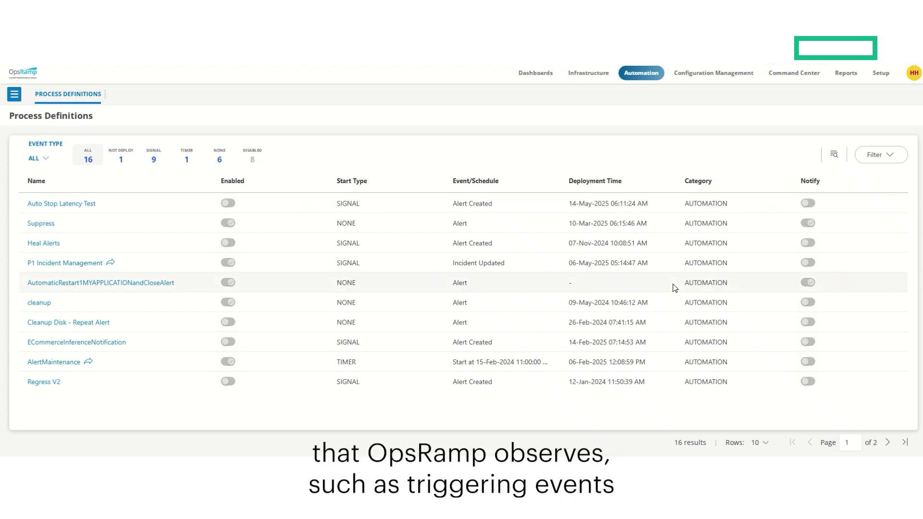
- Page forward to page 2 of the process definitions and back to page 1
{"action": "left_click", "coordinate": [887, 443]}
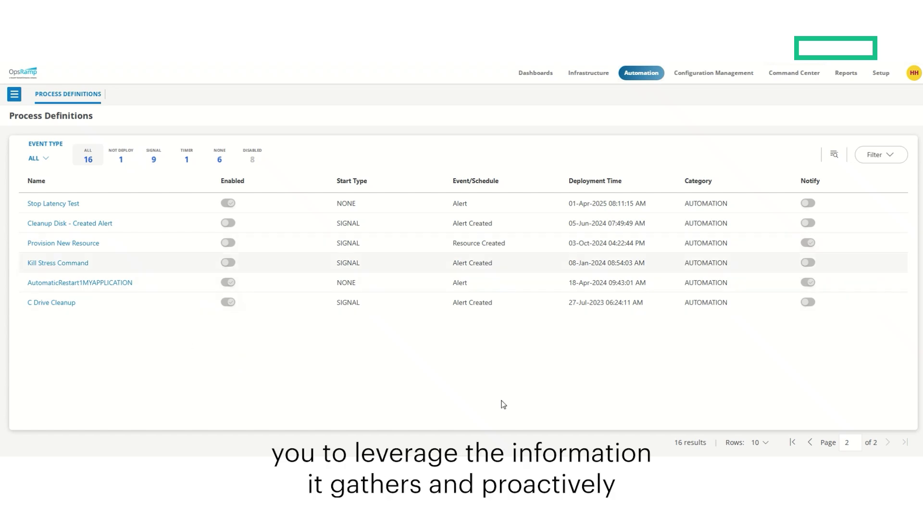
{"action": "left_click", "coordinate": [812, 442]}
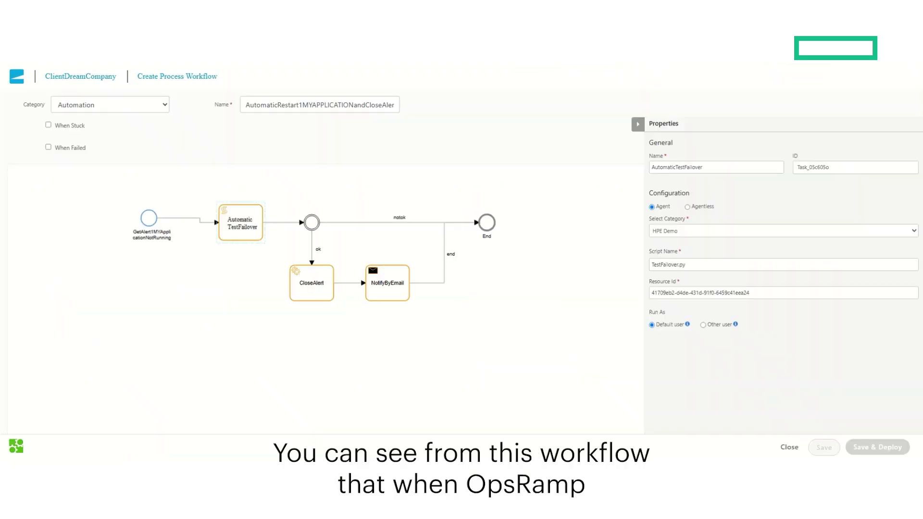
- Zoom the AutomaticRestart1MYAPPLICATIONandCloseAlert workflow canvas in and back out
{"action": "scroll", "coordinate": [273, 253], "scroll_direction": "up", "scroll_amount": 2}
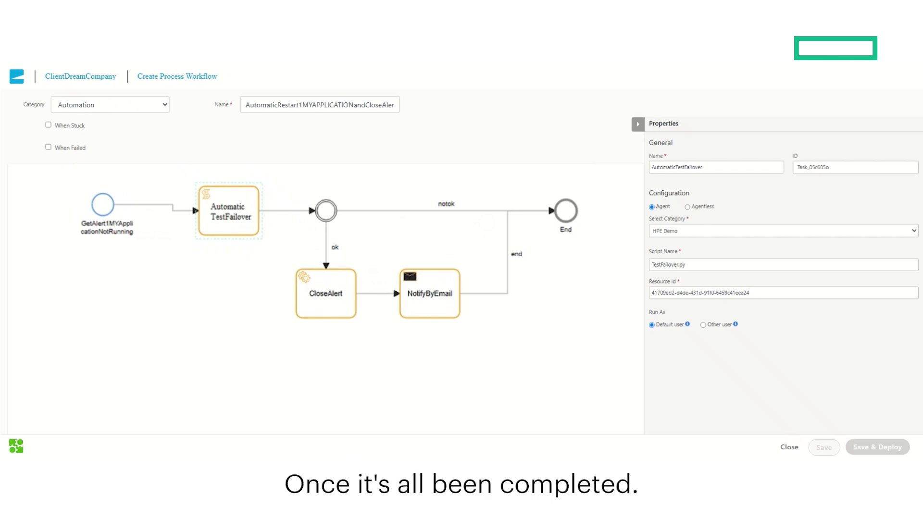
{"action": "scroll", "coordinate": [273, 253], "scroll_direction": "down", "scroll_amount": 3}
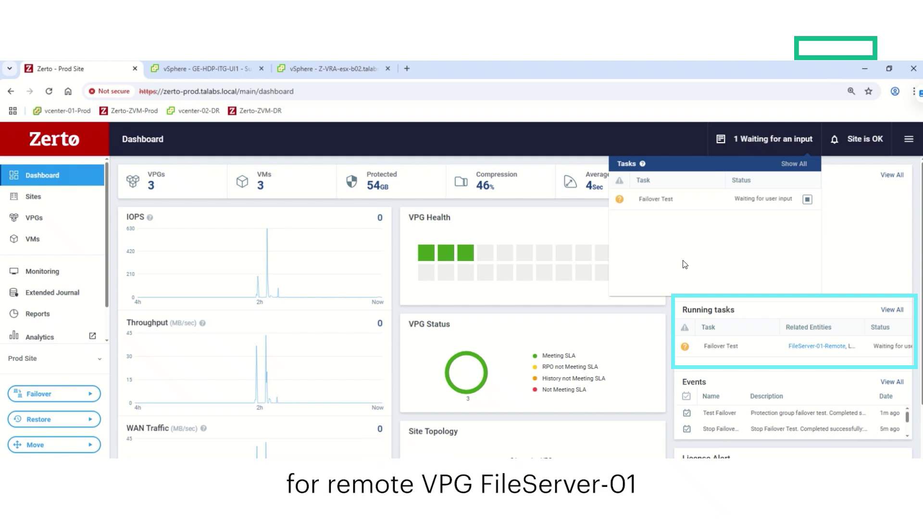
- Show the FileServer-01-Remote VPG's status overview in Zerto, then go to the GE-HDP-ITG-UI1 vSphere tab
{"action": "left_click", "coordinate": [34, 218]}
{"action": "left_click", "coordinate": [196, 256]}
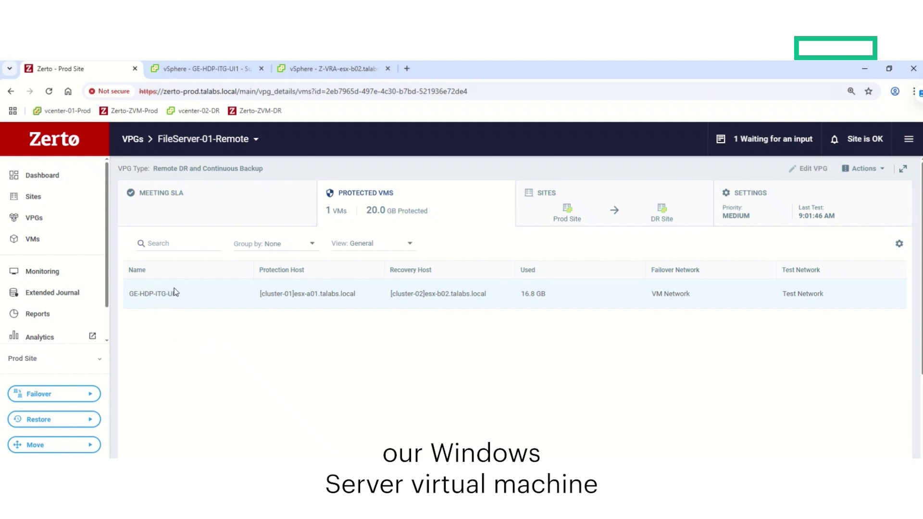
{"action": "left_click", "coordinate": [196, 198]}
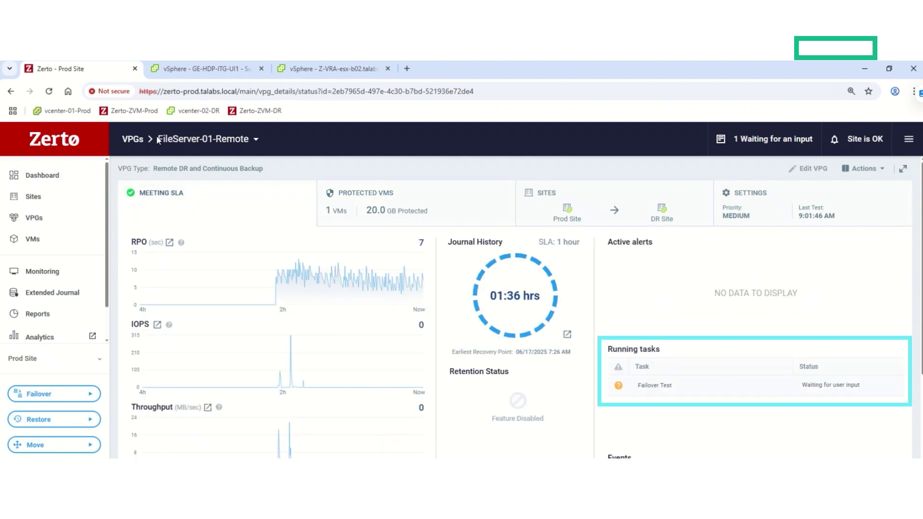
{"action": "left_click", "coordinate": [202, 68]}
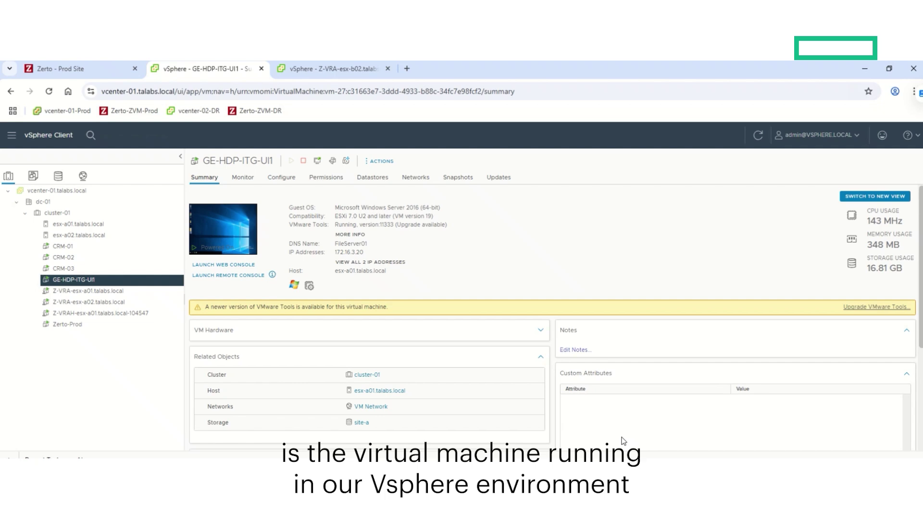
- Launch GE-HDP-ITG-UI1's web console, open MyFiles on its desktop, then go to the vcenter-02 tab
{"action": "left_click", "coordinate": [233, 230]}
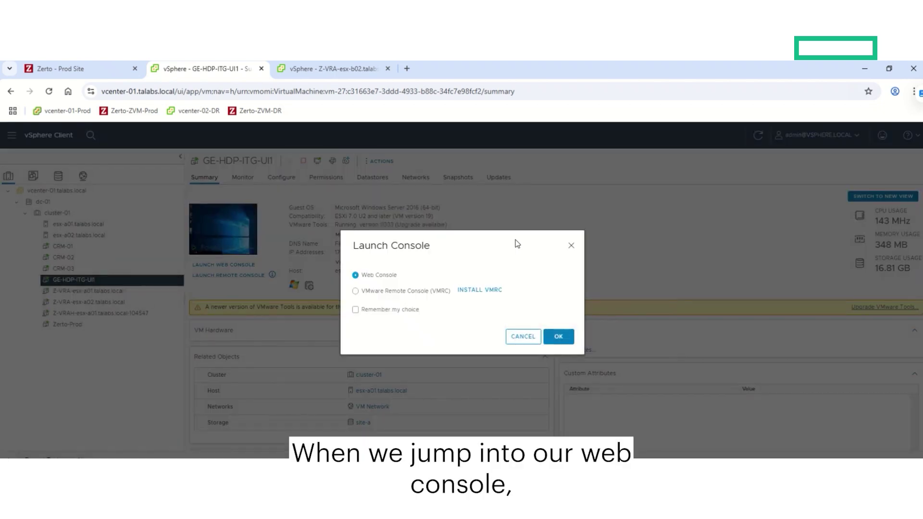
{"action": "left_click", "coordinate": [558, 337]}
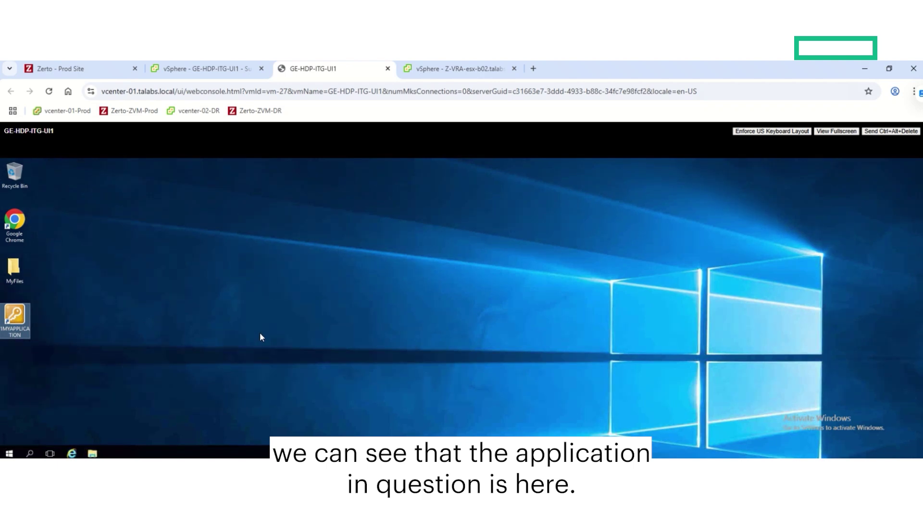
{"action": "left_click", "coordinate": [260, 333]}
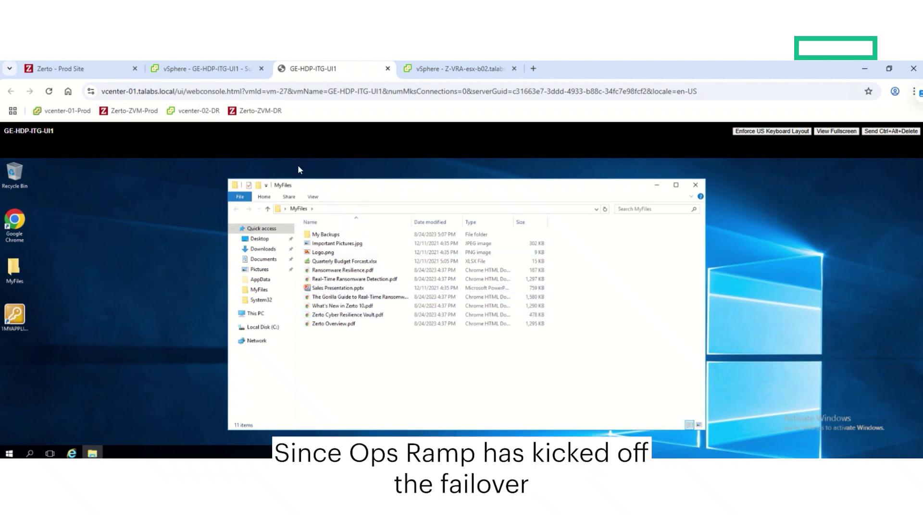
{"action": "left_click", "coordinate": [445, 73]}
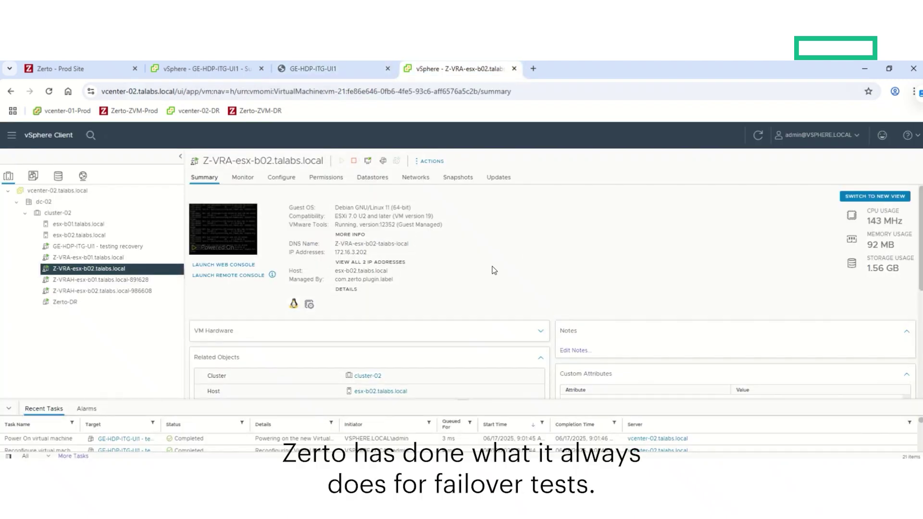
- Select the 'GE-HDP-ITG-UI1 - testing recovery' VM and bring up its console launch options
{"action": "left_click", "coordinate": [99, 247]}
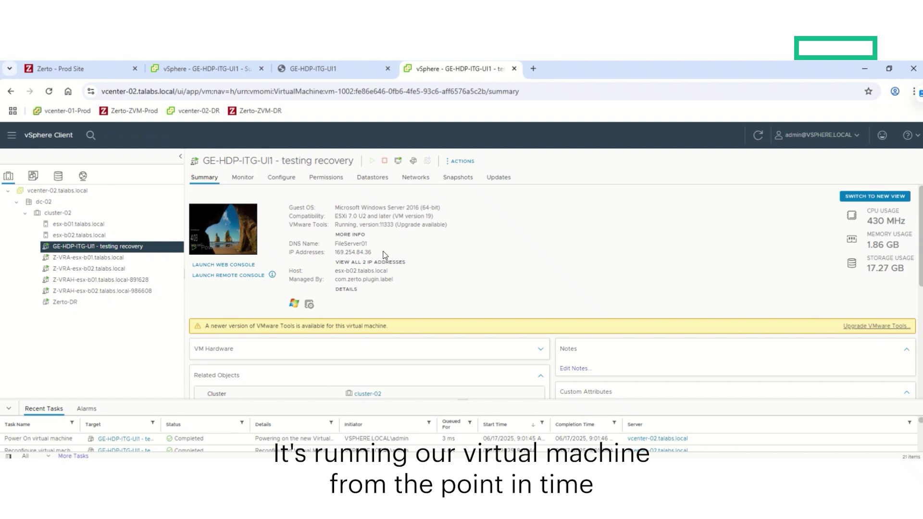
{"action": "left_click", "coordinate": [228, 231]}
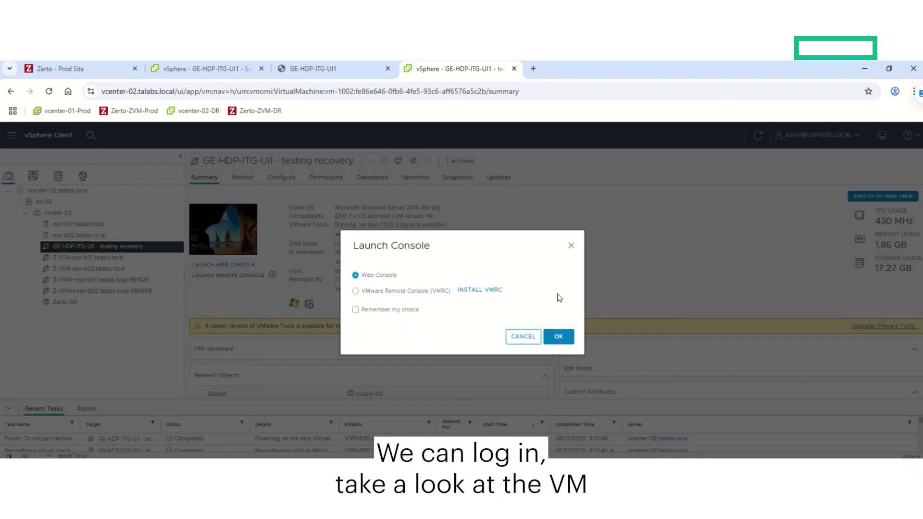
- Open the testing VM's web console and sign in to Windows as Administrator with the account password
{"action": "left_click", "coordinate": [558, 337]}
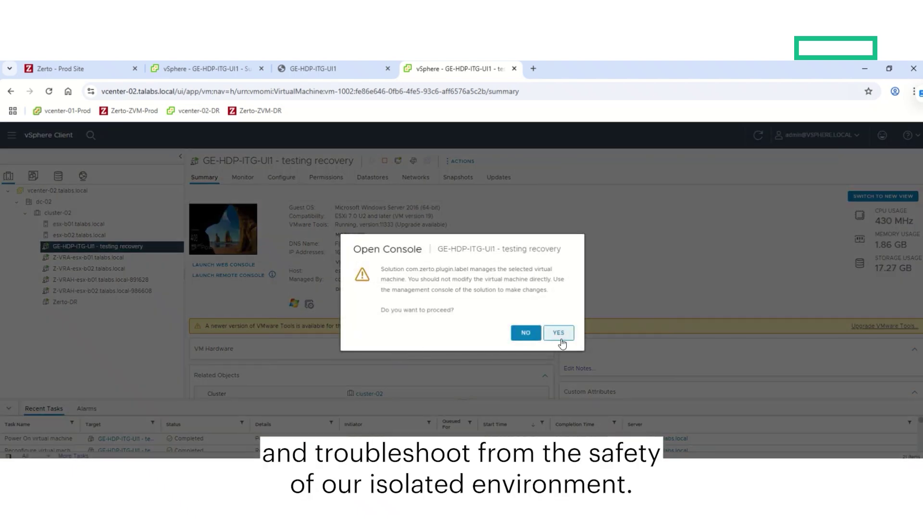
{"action": "left_click", "coordinate": [560, 337]}
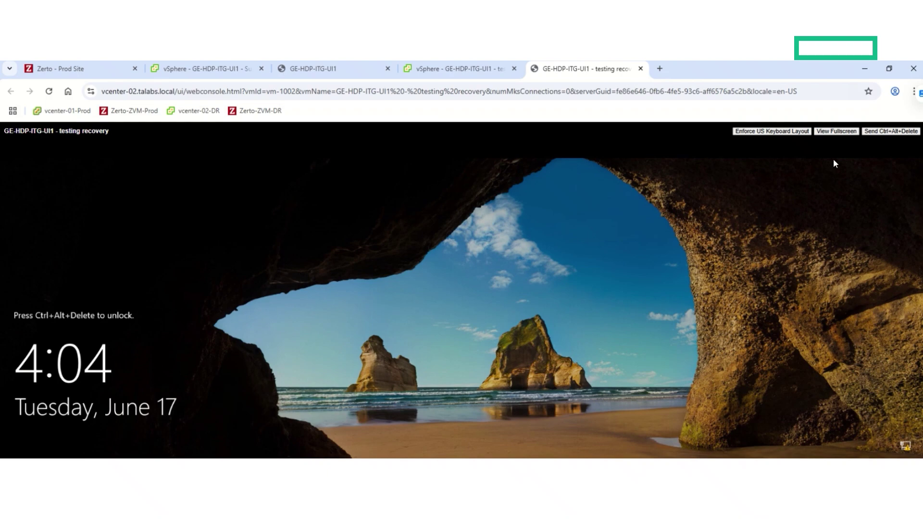
{"action": "left_click", "coordinate": [890, 131]}
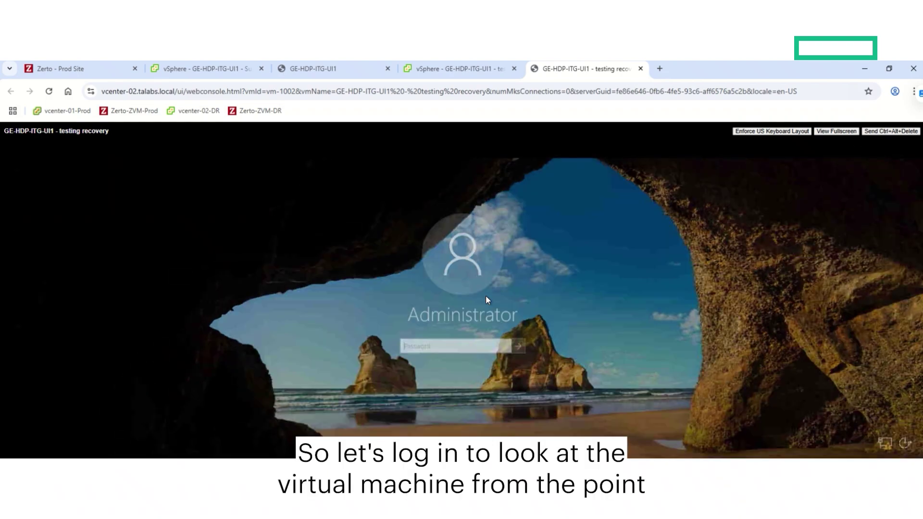
{"action": "left_click", "coordinate": [452, 347]}
{"action": "type", "text": "••••••••••"}
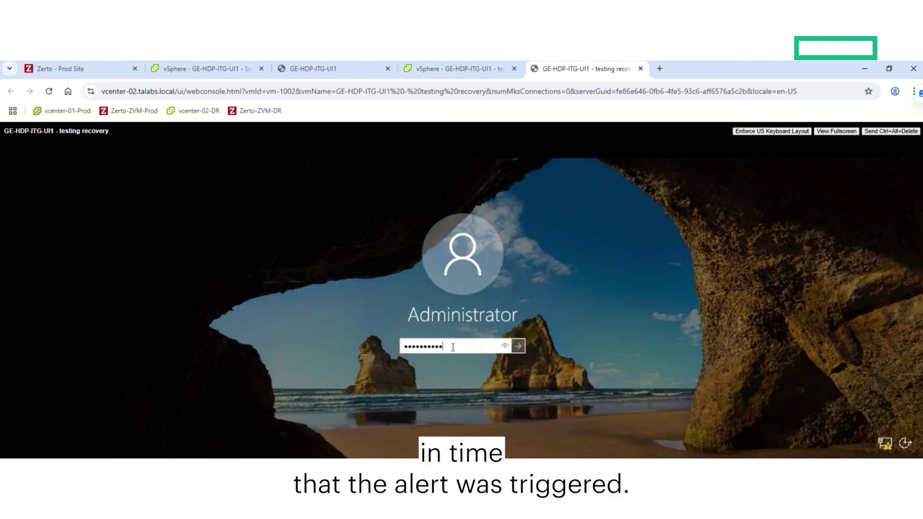
{"action": "left_click", "coordinate": [518, 346]}
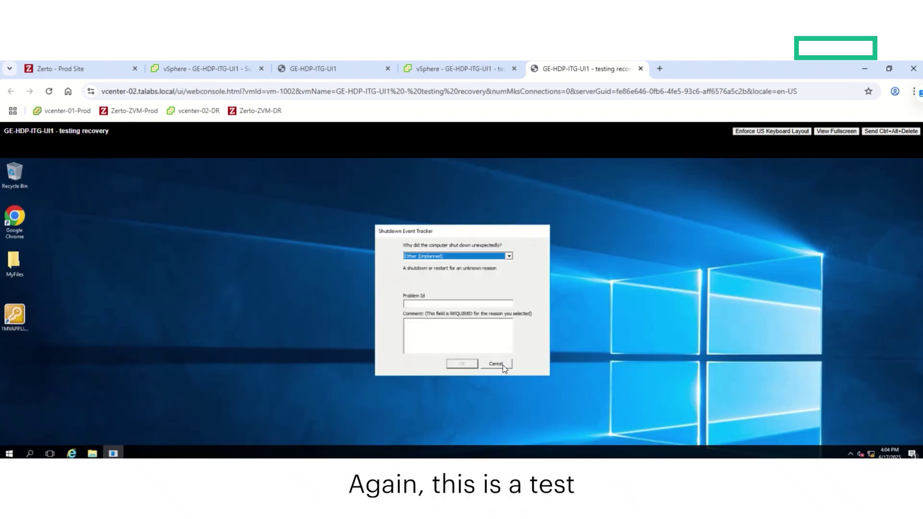
{"action": "left_click", "coordinate": [503, 365]}
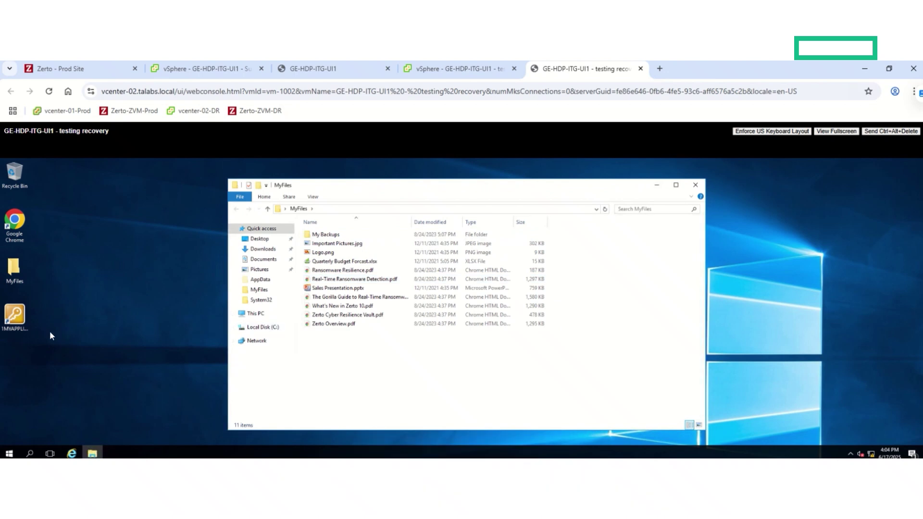
- Select the 1MYAPPLICATION icon on the recovered VM's desktop
{"action": "left_click", "coordinate": [23, 325]}
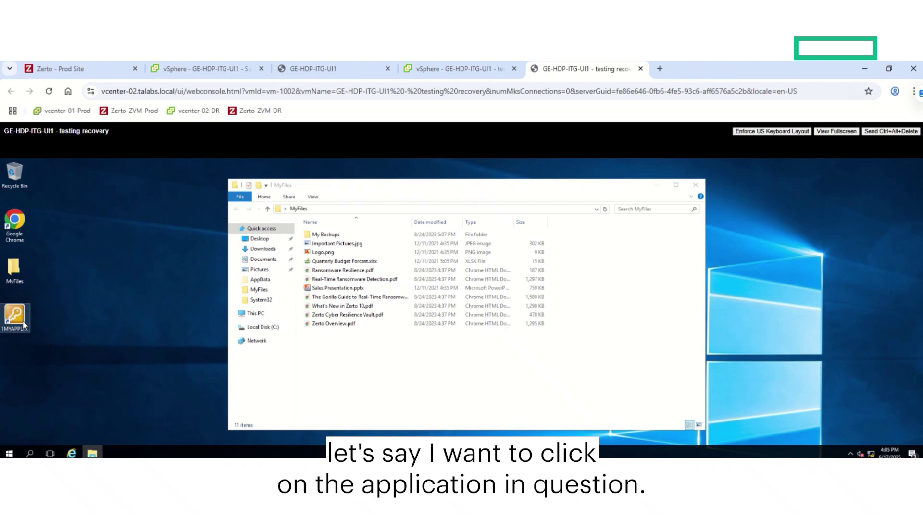
- Run 1MYAPPLICATION in the sandbox VM to encrypt MyFiles as .pyran and centre the skull ransom note
{"action": "double_click", "coordinate": [23, 325]}
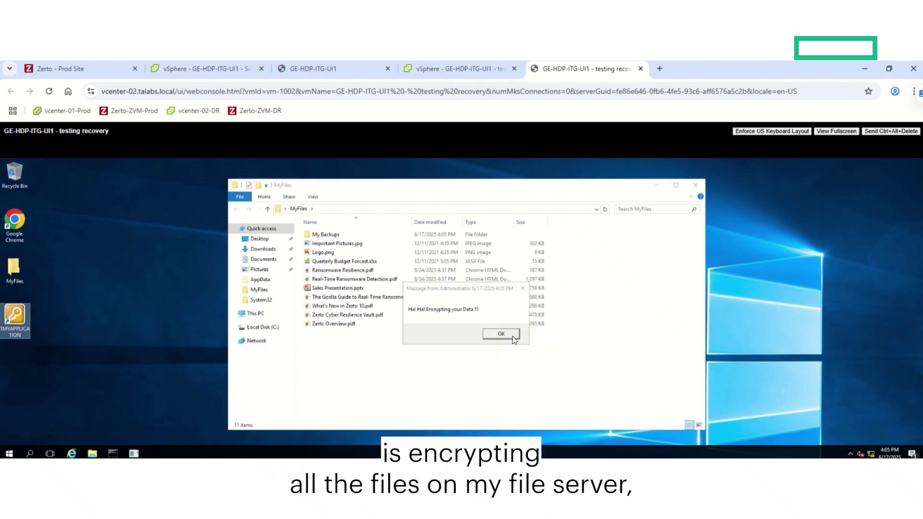
{"action": "left_click", "coordinate": [513, 339]}
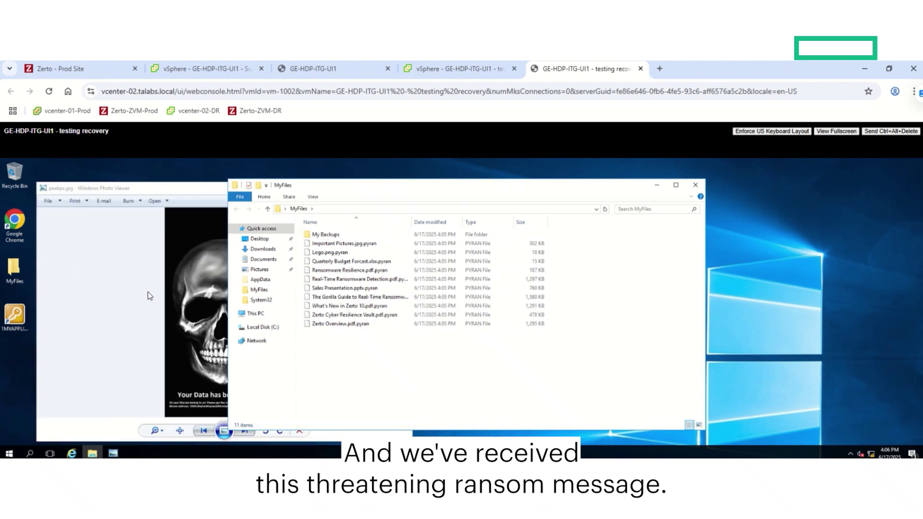
{"action": "left_click", "coordinate": [203, 186]}
{"action": "left_click_drag", "start_coordinate": [204, 188], "coordinate": [397, 192]}
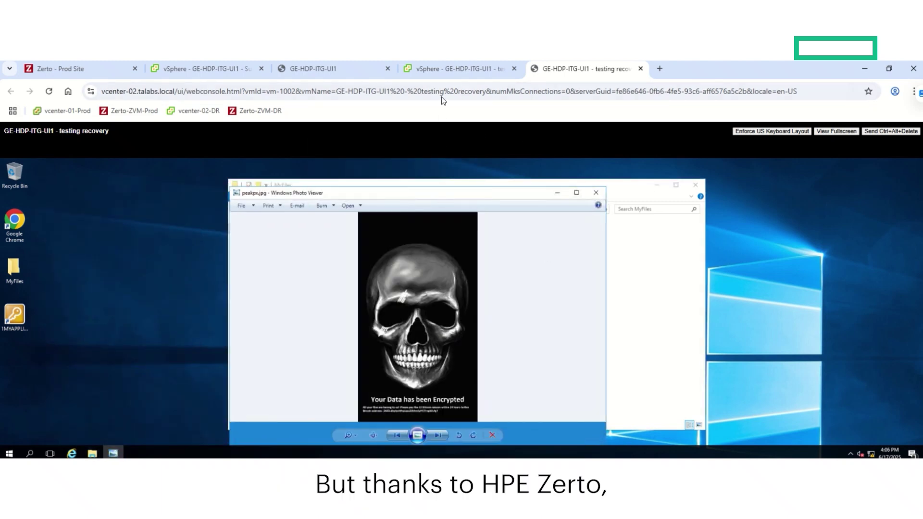
{"action": "left_click", "coordinate": [446, 71]}
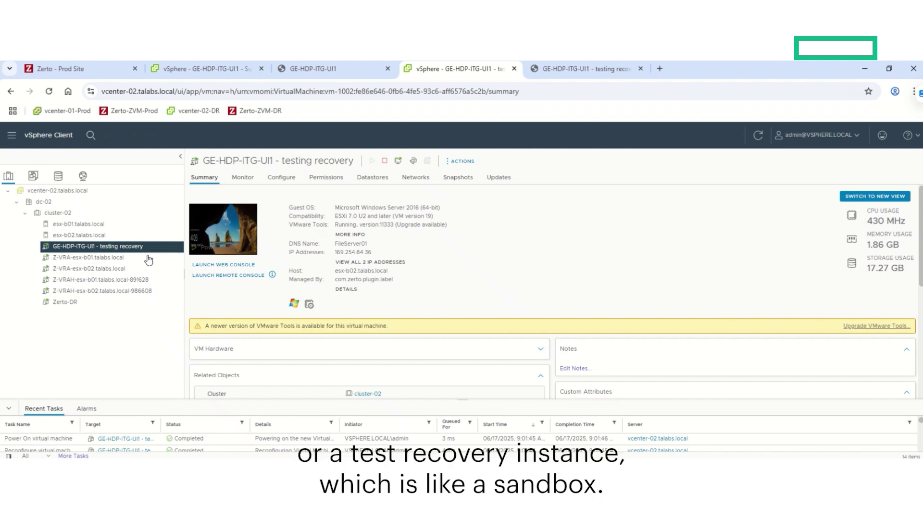
- Show the production GE-HDP-ITG-UI1 console, whose MyFiles folder still holds 11 unencrypted items
{"action": "left_click", "coordinate": [313, 69]}
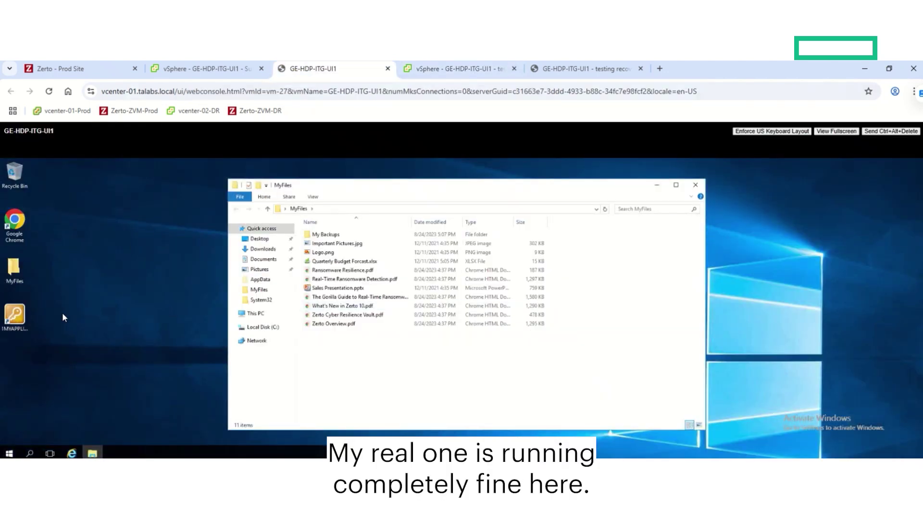
- Stop the waiting Zerto failover test with result Success and the note 'found ransomware!'
{"action": "left_click", "coordinate": [60, 72]}
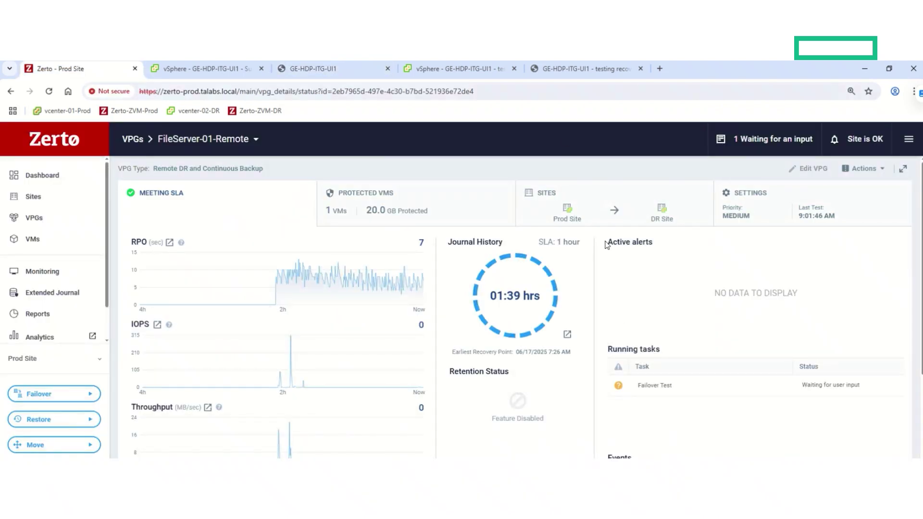
{"action": "left_click", "coordinate": [78, 181]}
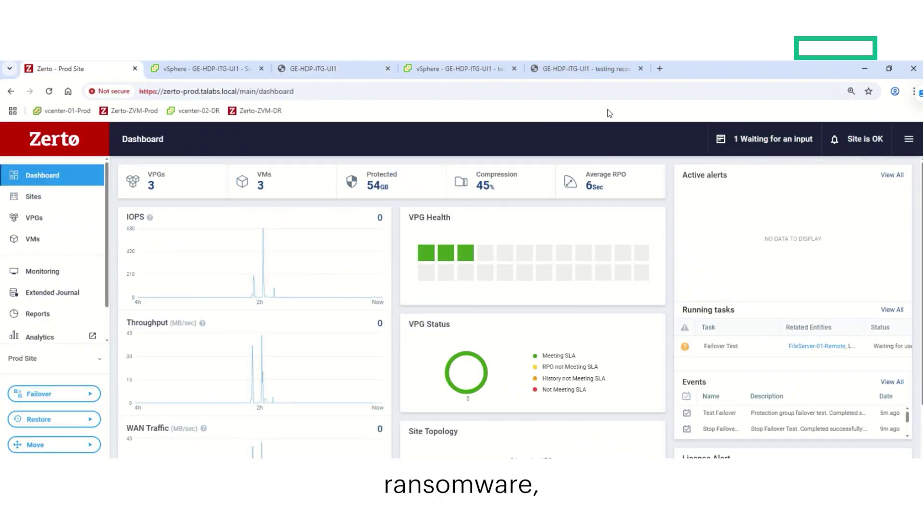
{"action": "left_click", "coordinate": [775, 139]}
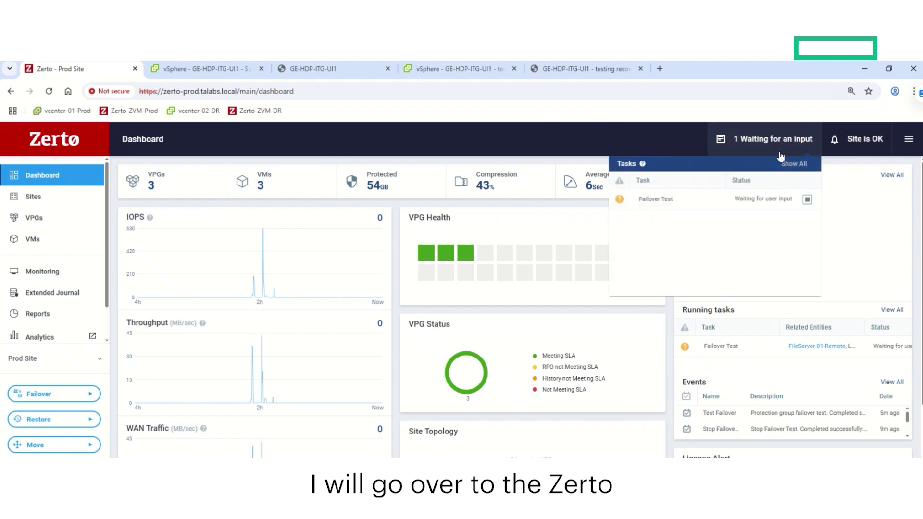
{"action": "left_click", "coordinate": [807, 201]}
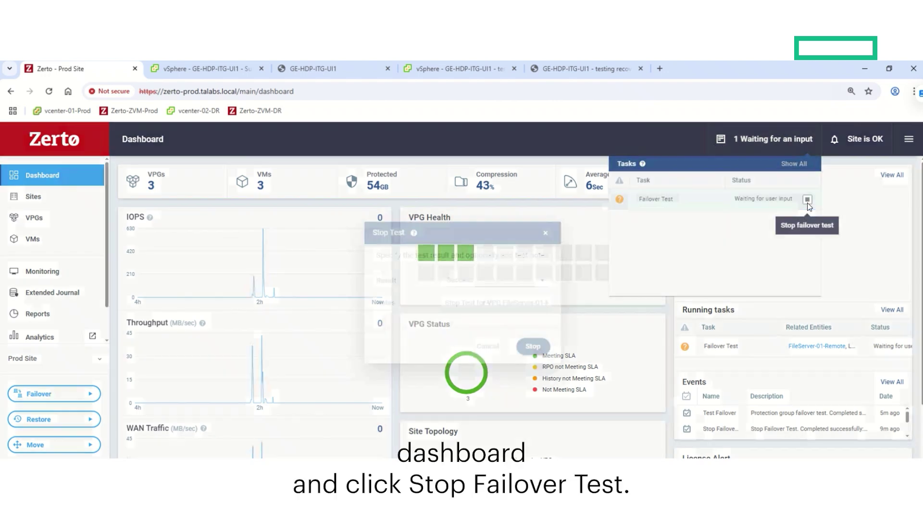
{"action": "left_click_drag", "start_coordinate": [534, 301], "coordinate": [709, 311]}
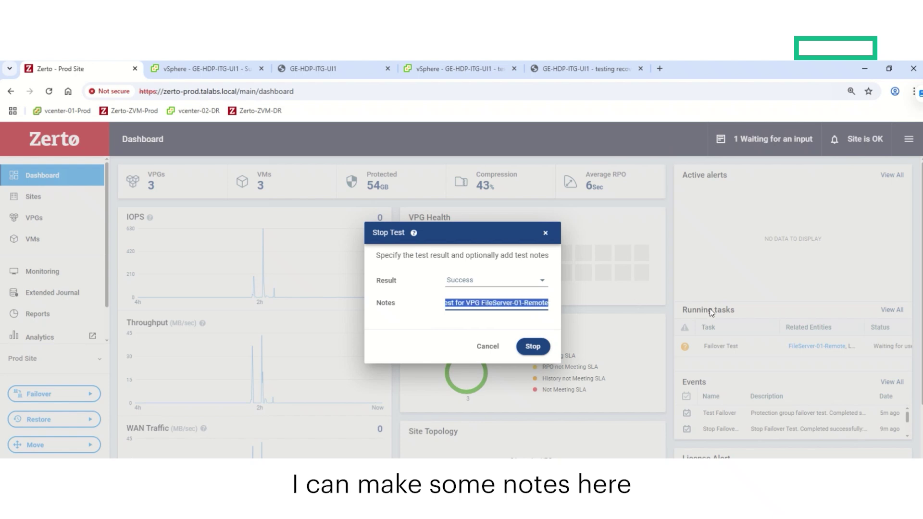
{"action": "type", "text": "found ran"}
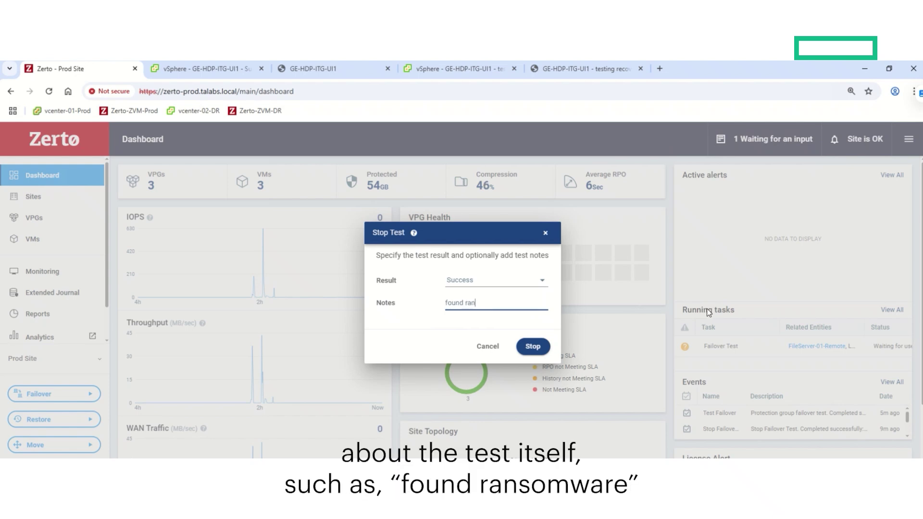
{"action": "type", "text": "somware!"}
{"action": "left_click", "coordinate": [533, 346]}
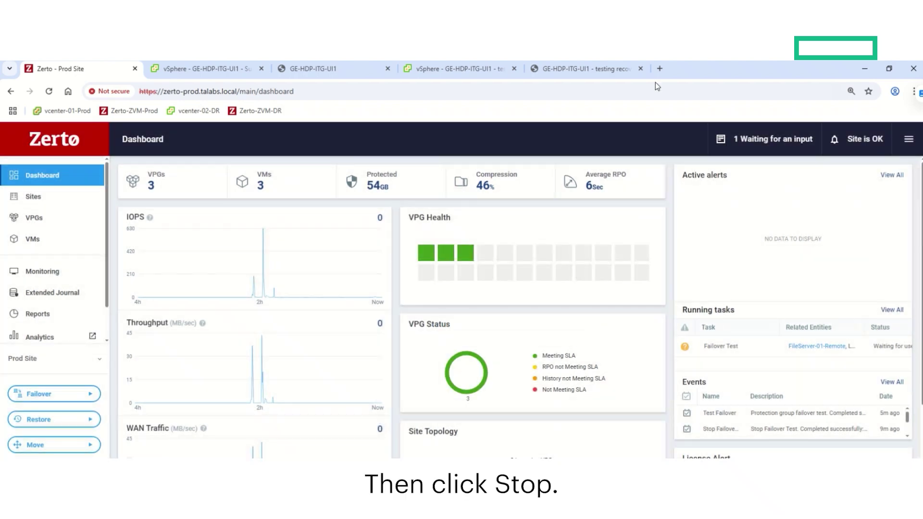
{"action": "left_click", "coordinate": [640, 69]}
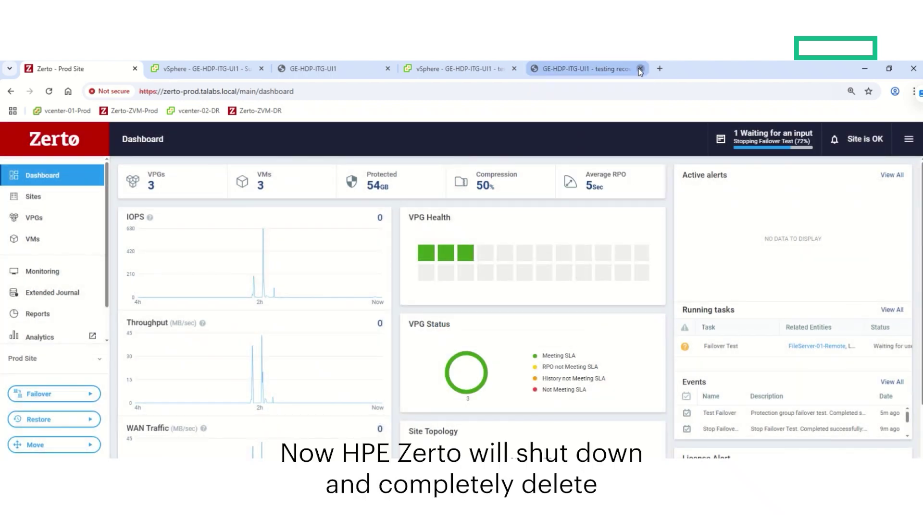
- Confirm cluster-02 no longer lists the testing VM and production GE-HDP-ITG-UI1 files are intact, then return to Zerto
{"action": "left_click", "coordinate": [442, 69]}
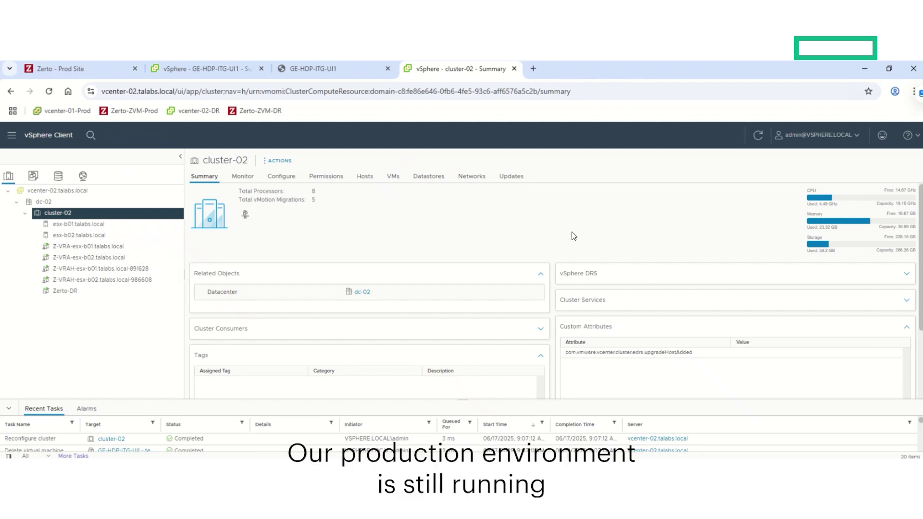
{"action": "left_click", "coordinate": [198, 72]}
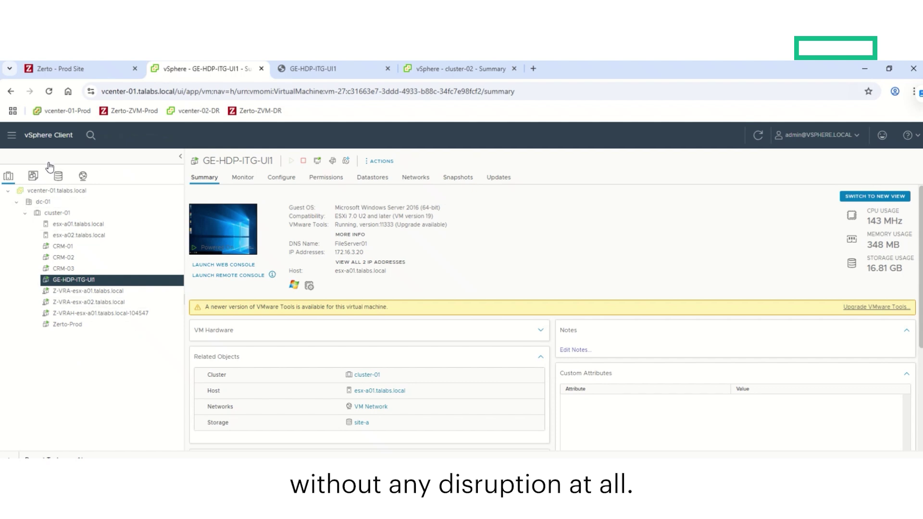
{"action": "left_click", "coordinate": [292, 71]}
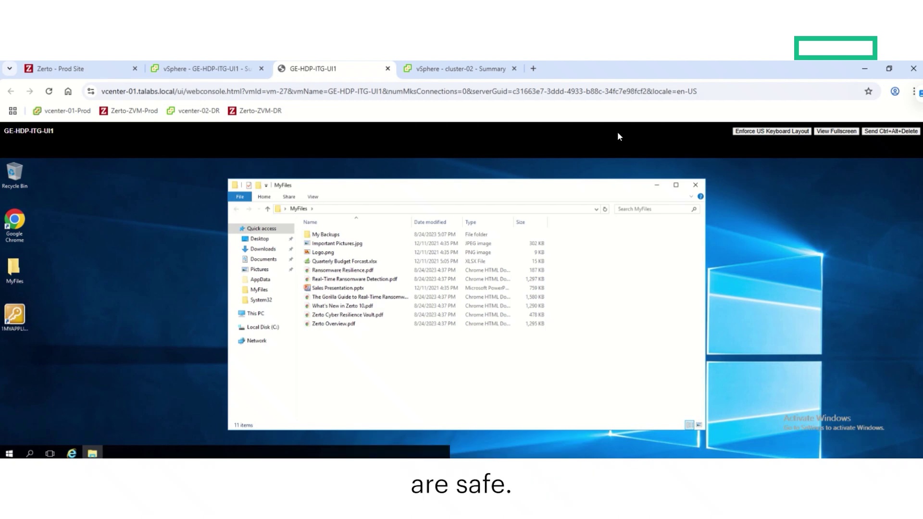
{"action": "left_click", "coordinate": [96, 69]}
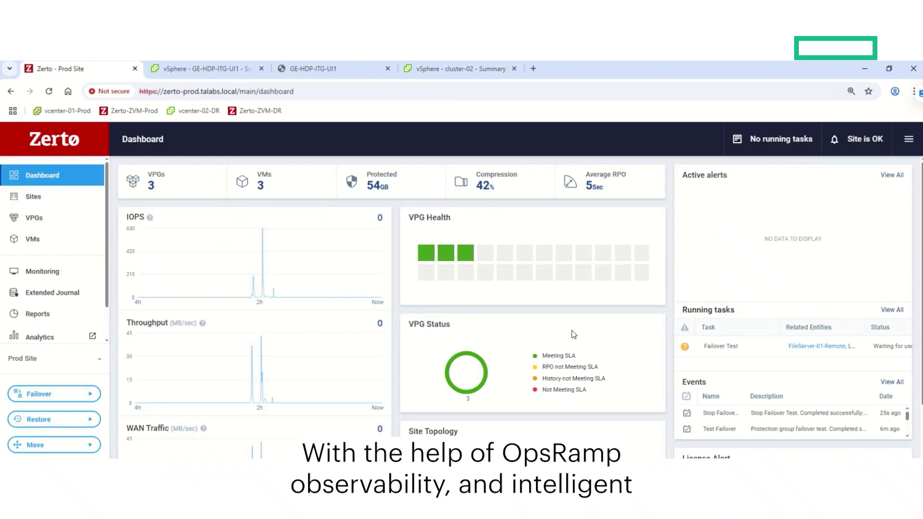